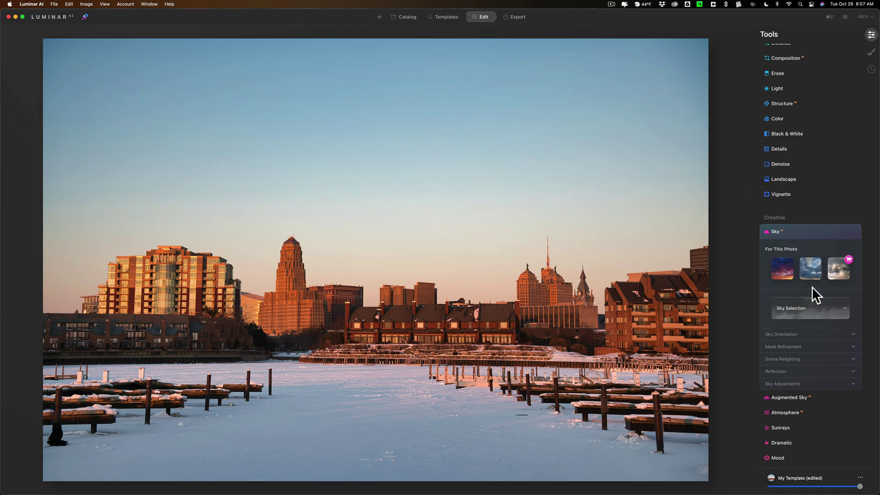
Step: Open Luminar AI's All Skies catalogue and scroll down to the sunset and night-sky options
click(818, 305)
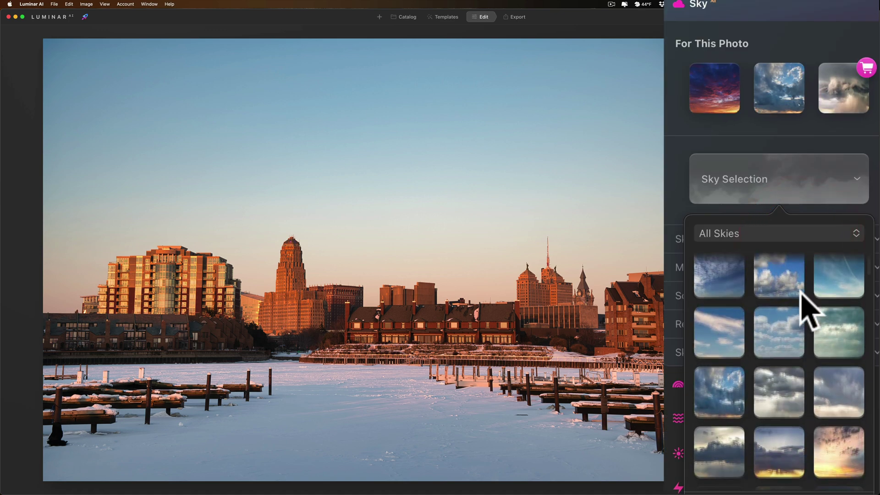
scroll(801, 291, down, 10)
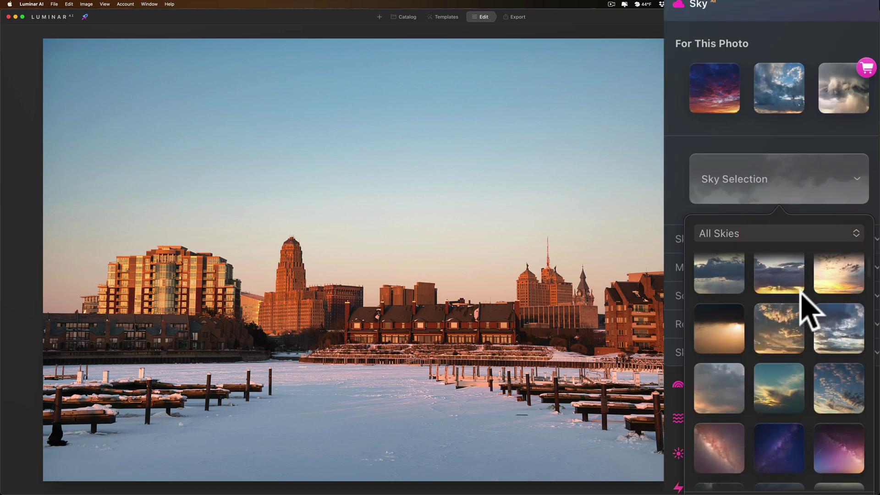
scroll(821, 354, down, 3)
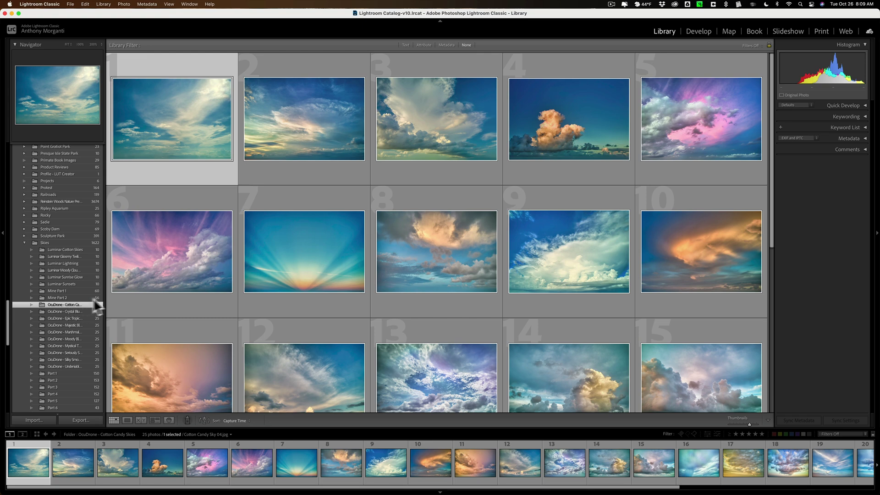
Step: Widen the Folders panel so the full OcuDrone Skies subfolder names show
drag(105, 298, 157, 306)
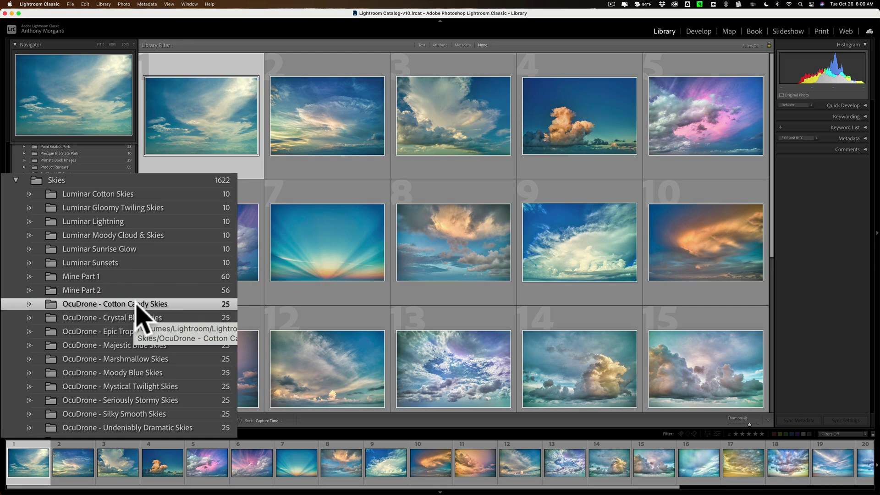
Step: Show the Cotton Candy and Crystal Blue Skies folders together and select all 50 photos
super+click(147, 318)
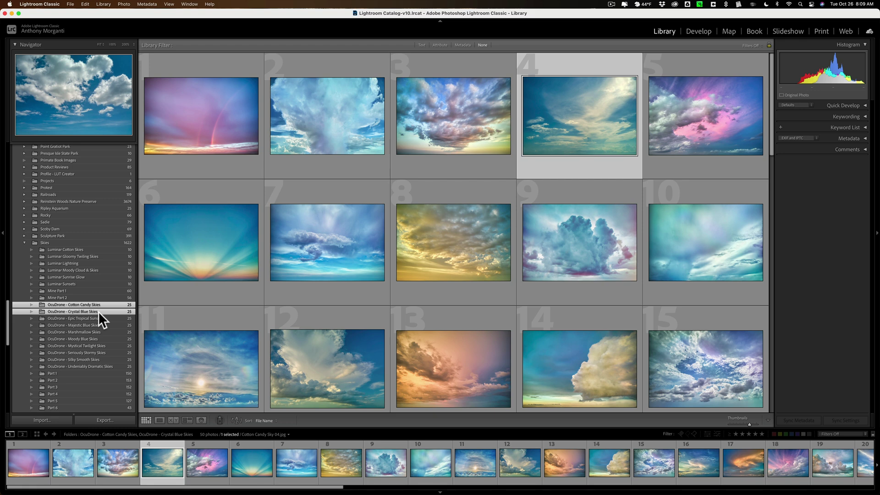
click(23, 459)
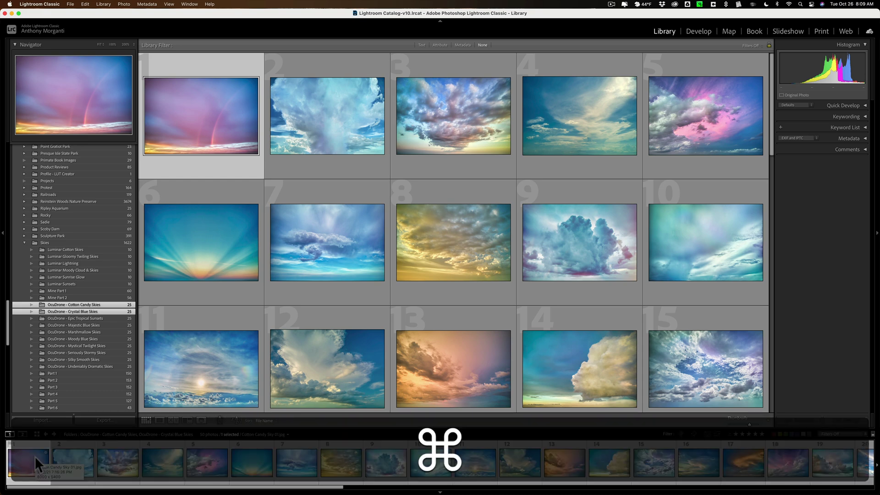
key(super+a)
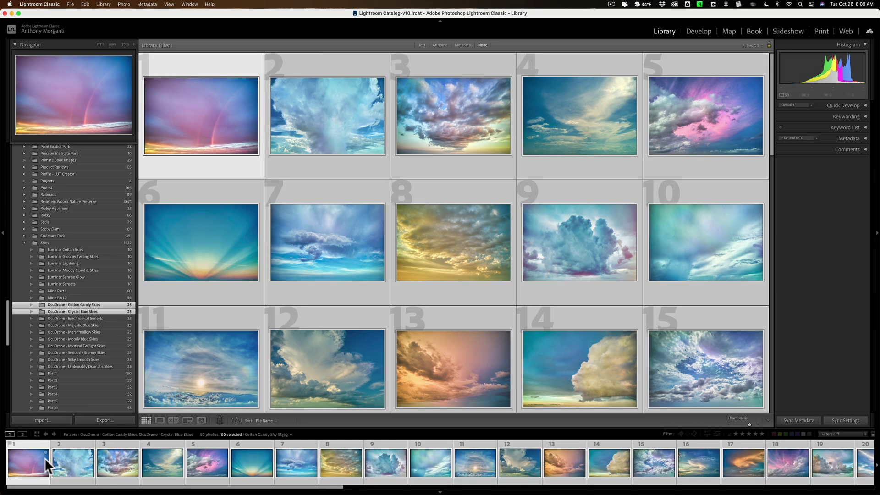
Step: Create a collection named 'Skies' that includes the selected photos
scroll(84, 322, down, 15)
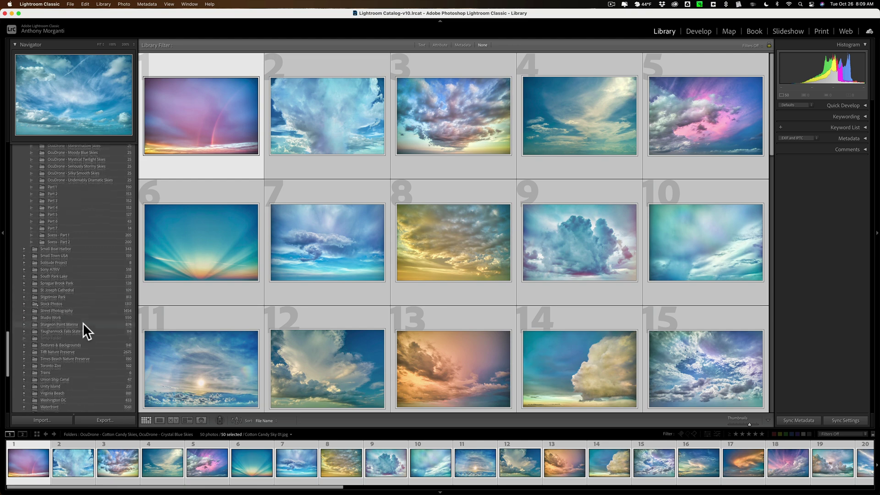
scroll(84, 323, down, 5)
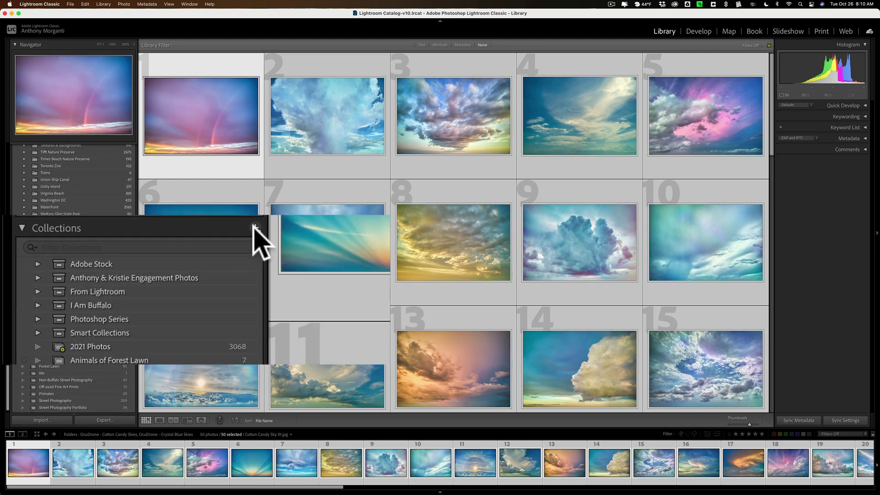
click(255, 226)
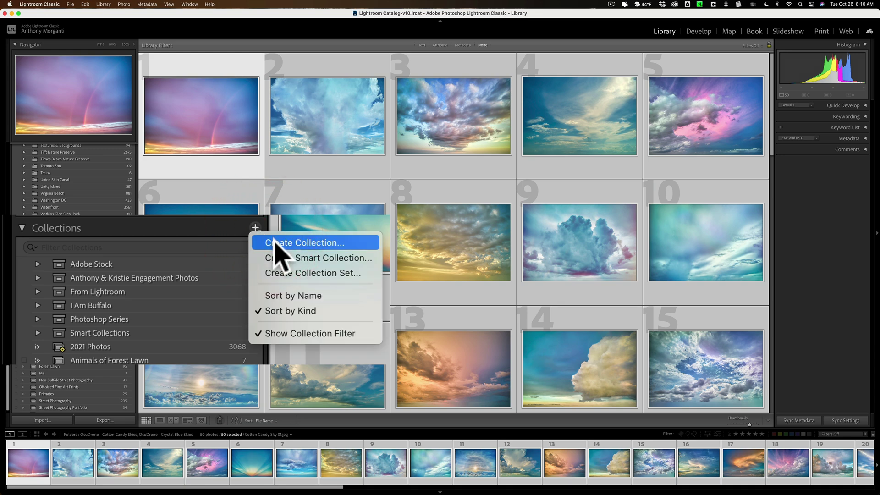
click(275, 242)
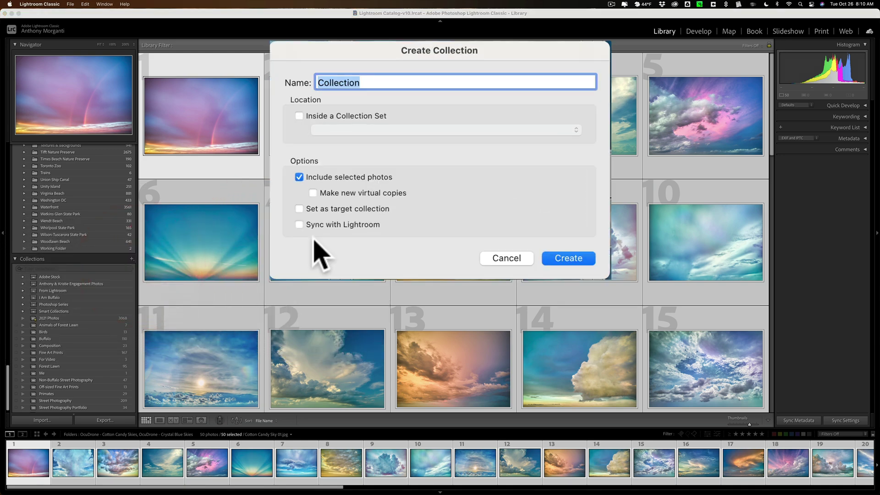
text(Skies)
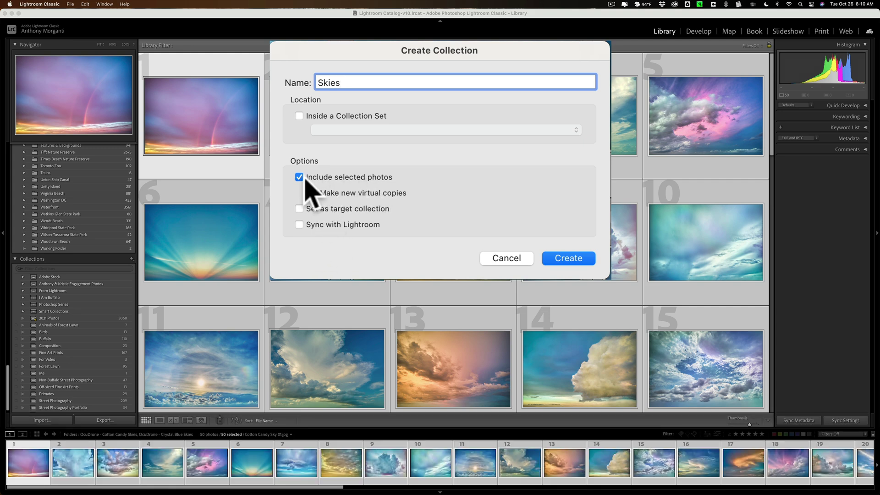
click(566, 260)
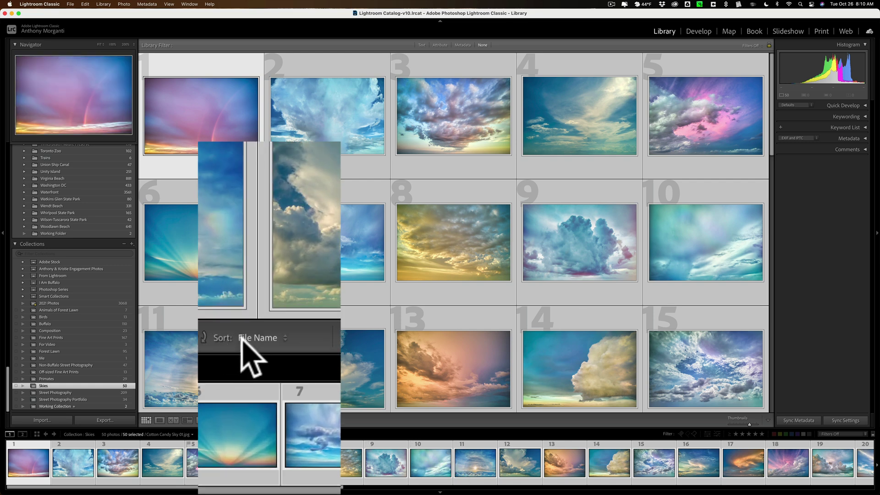
click(273, 337)
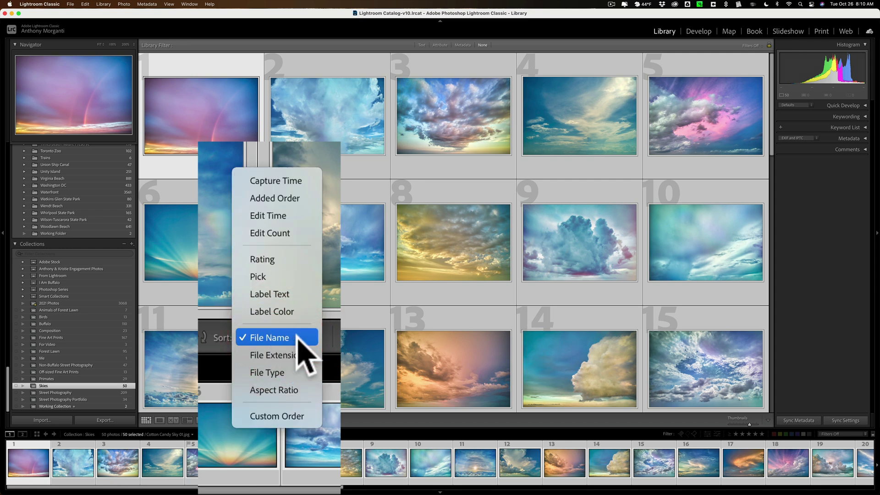
click(297, 337)
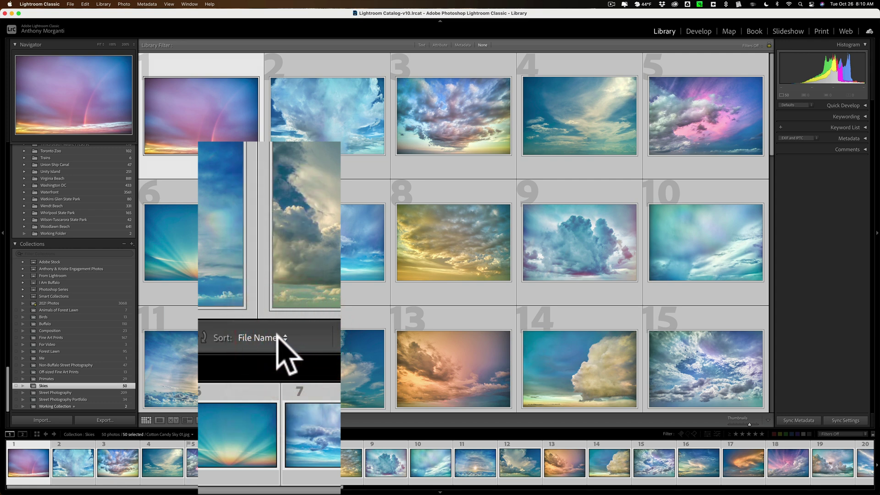
click(277, 338)
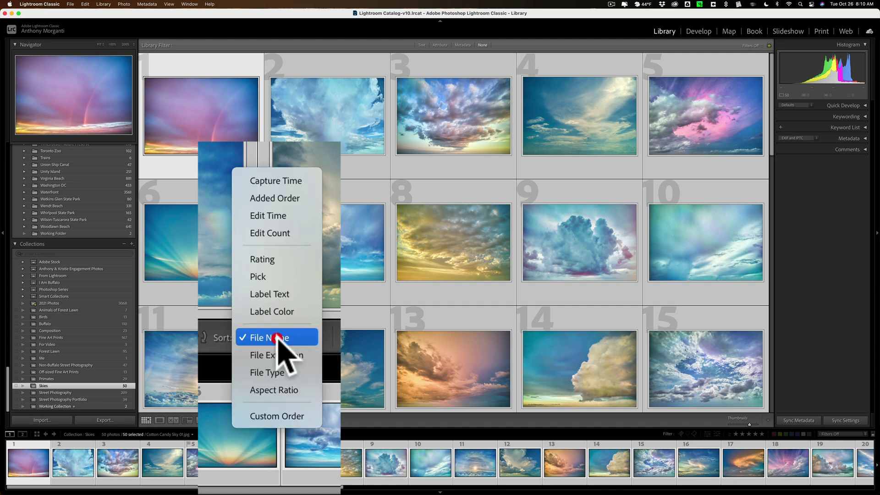
click(273, 295)
click(268, 340)
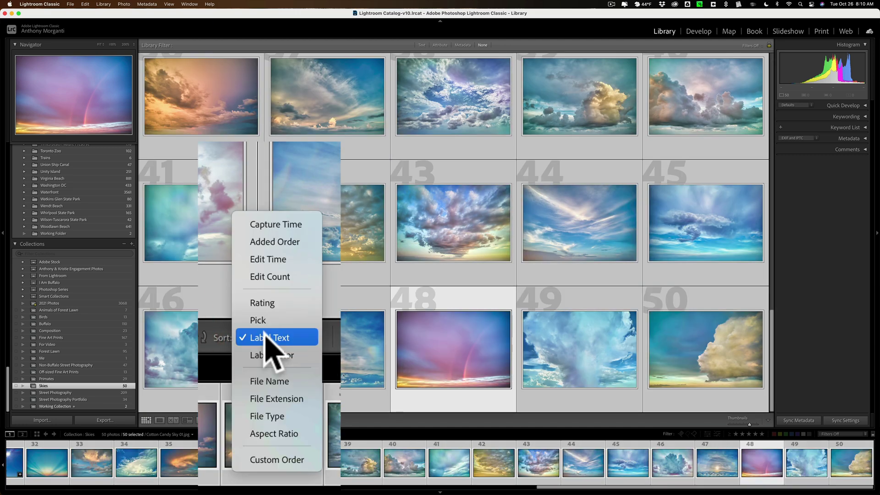
click(273, 382)
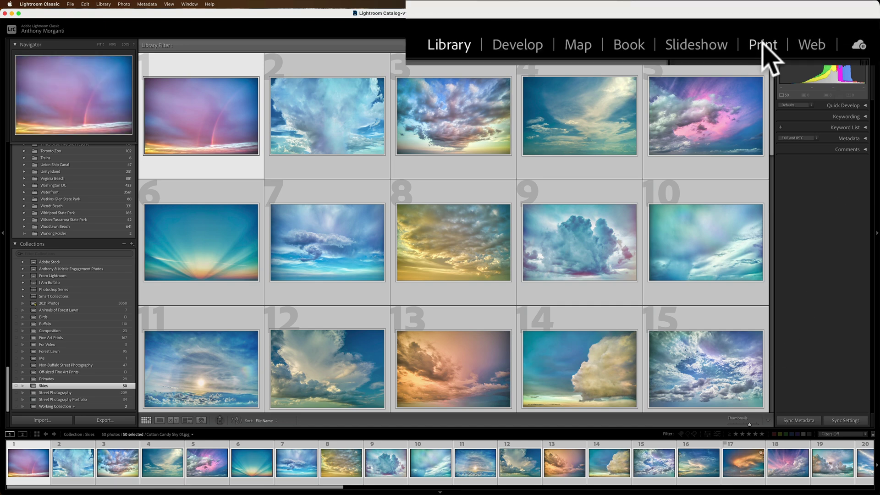
Step: Switch to the Print module and select all 50 Skies photos in the filmstrip
click(822, 31)
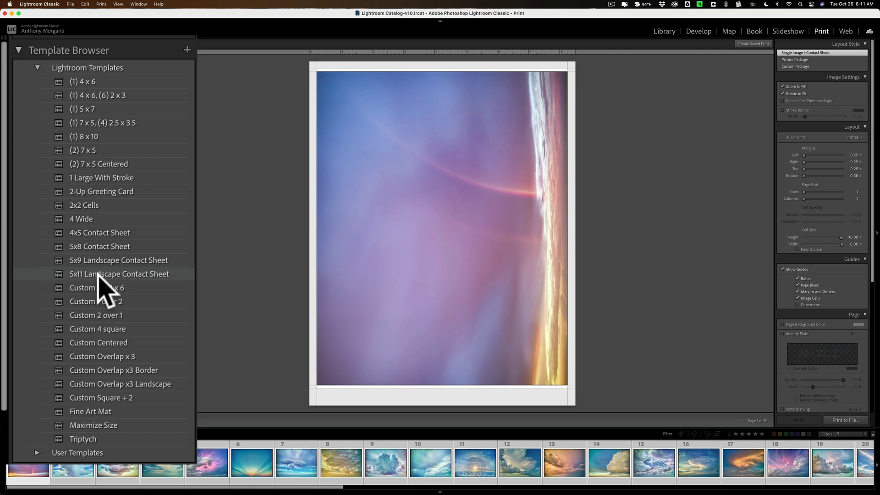
key(super)
super+click(78, 463)
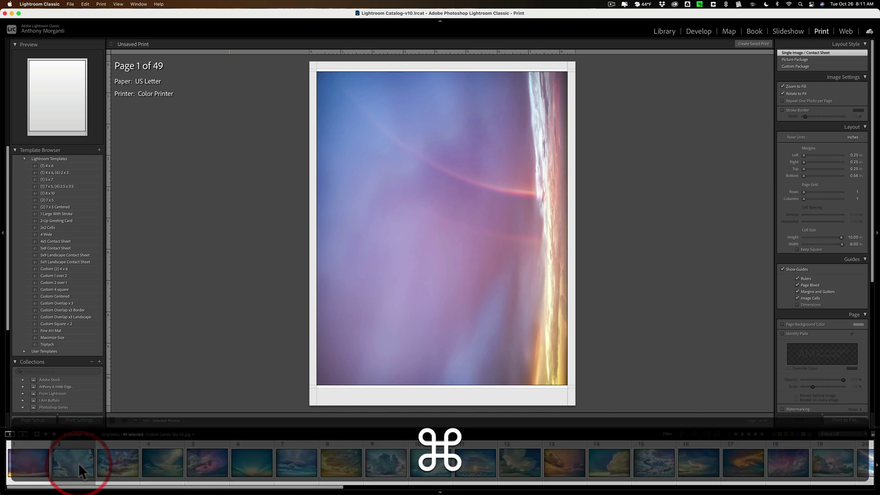
click(78, 463)
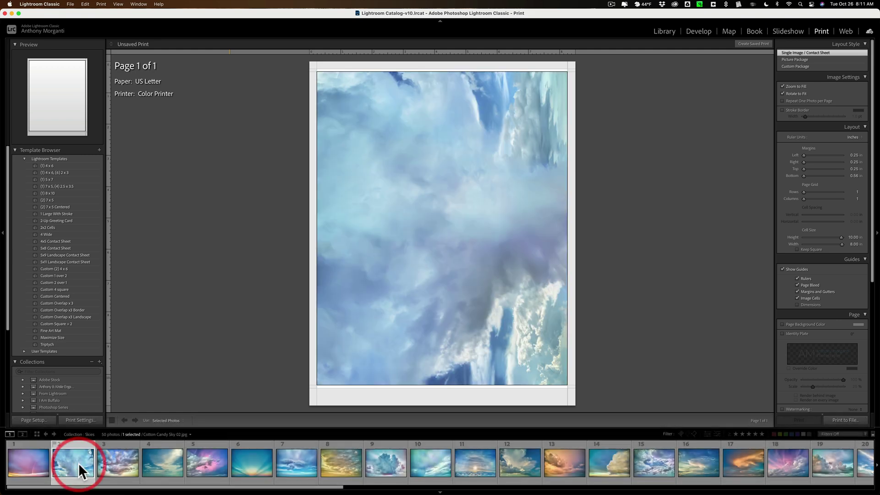
click(35, 461)
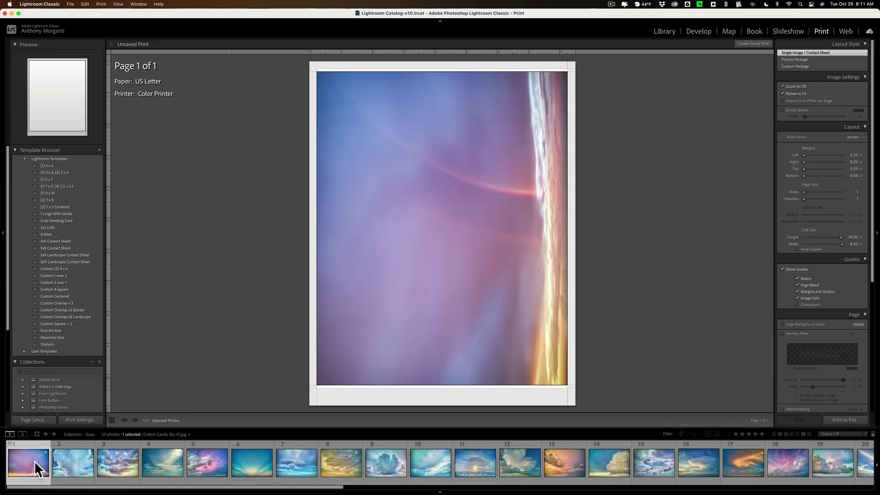
key(super)
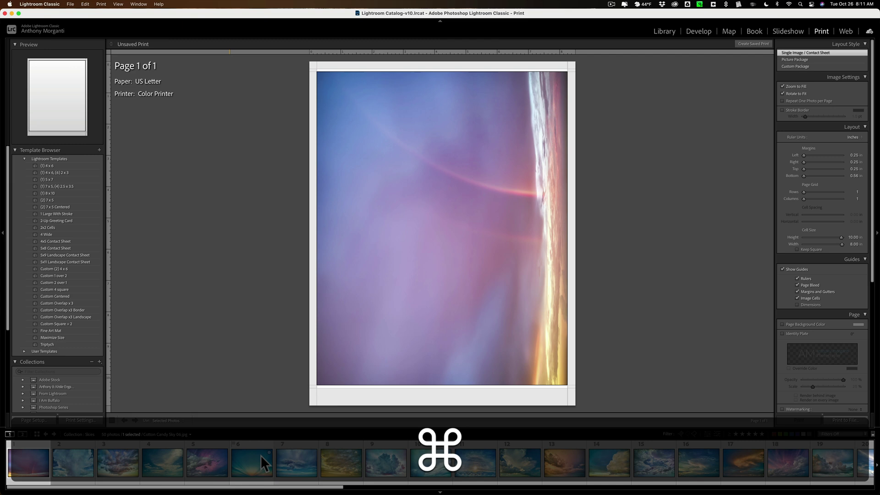
key(super+a)
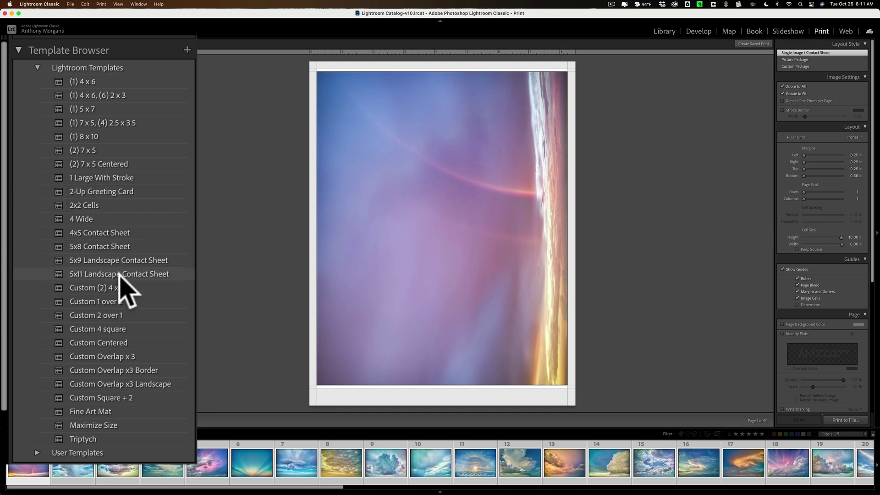
Step: Apply the 5x11 Landscape Contact Sheet template from Lightroom Templates
click(134, 276)
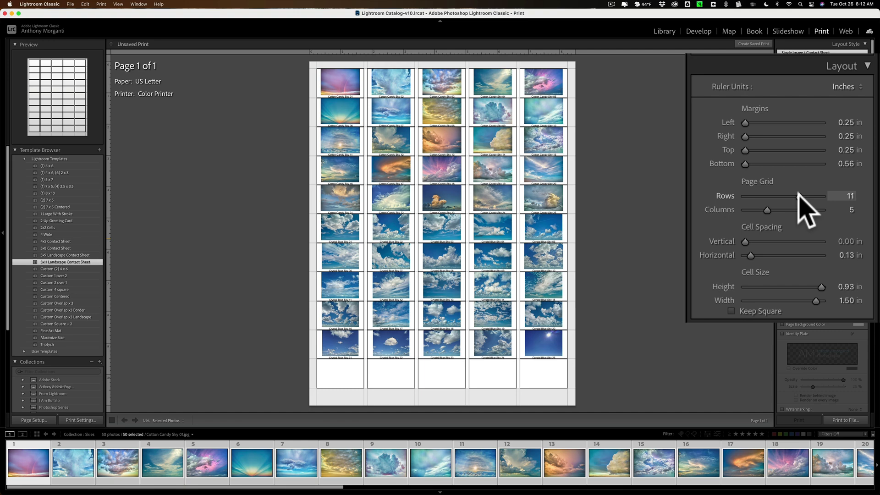
Step: Reduce the layout grid to 10 rows and turn off Show Guides
drag(798, 193, 795, 193)
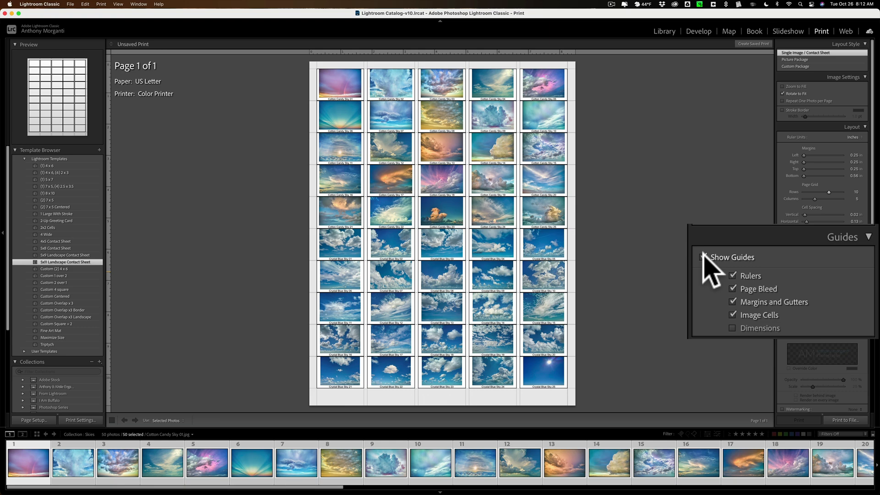
click(702, 257)
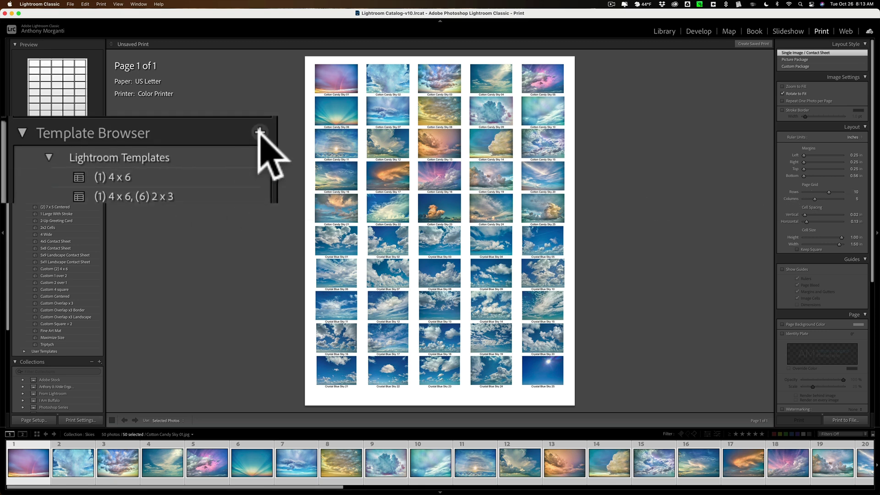
Step: Save the current layout as the '5x10 Contact Sheet' template in User Templates
click(99, 150)
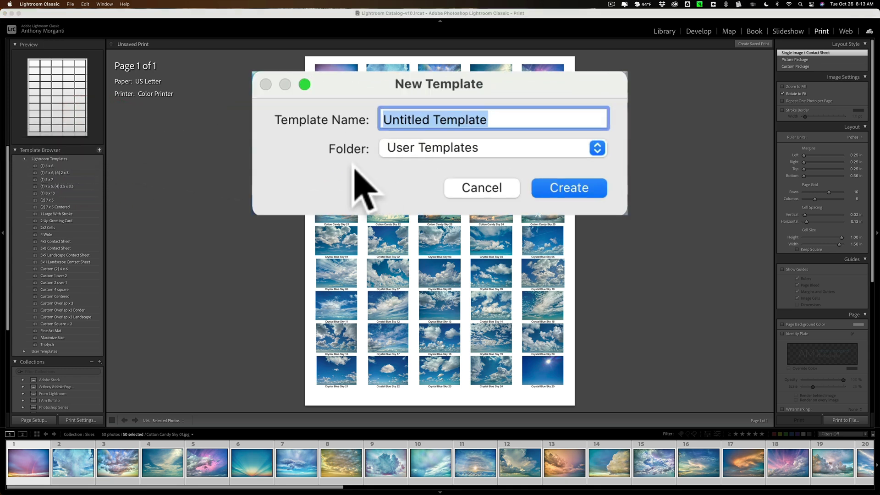
text(5)
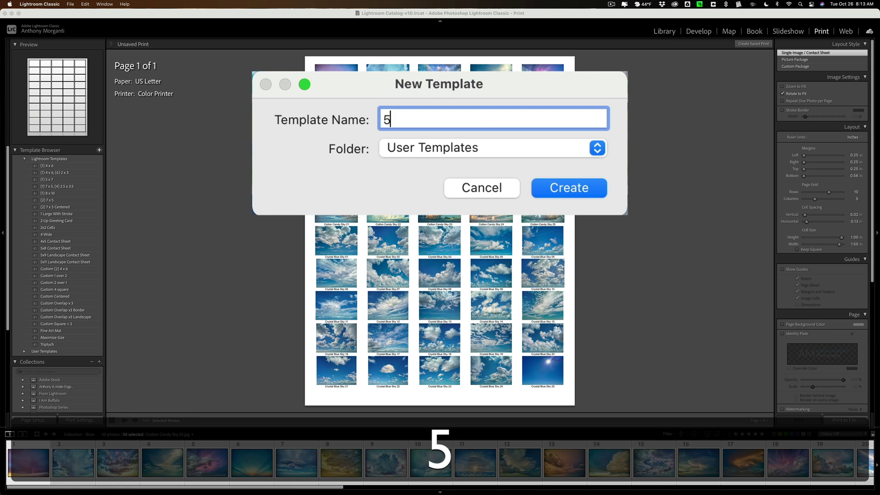
text(x10 )
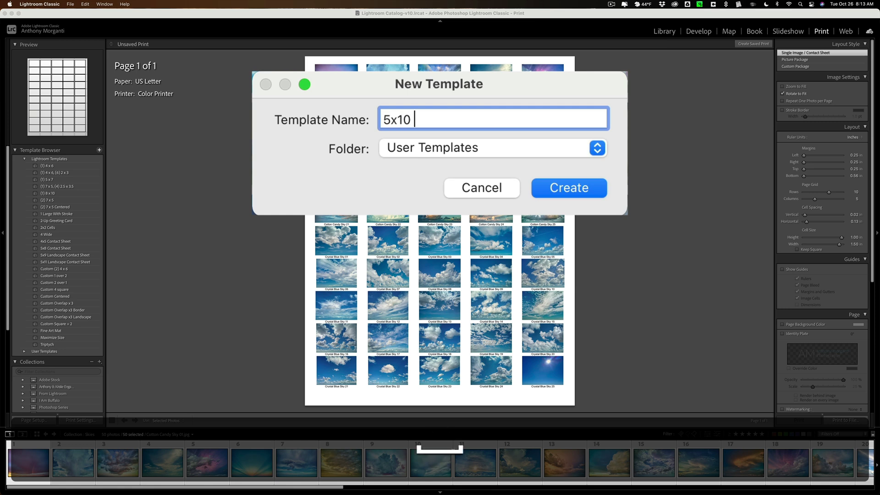
text(Contact Sheet)
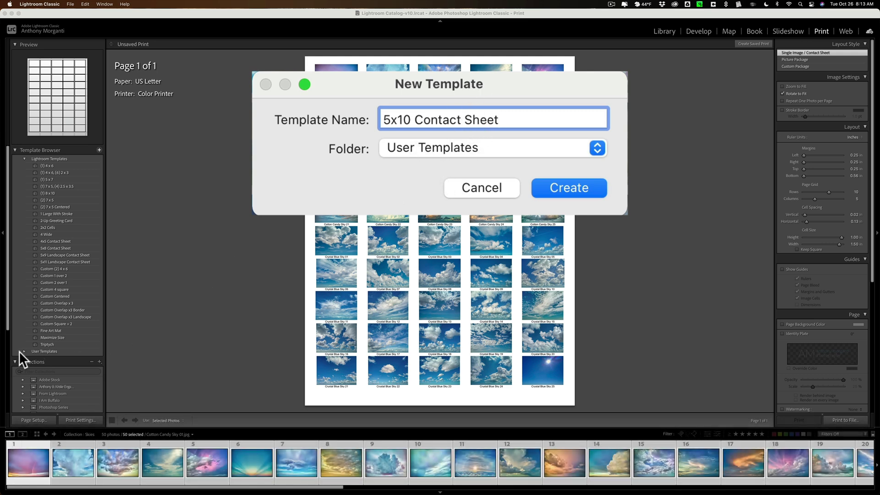
click(565, 188)
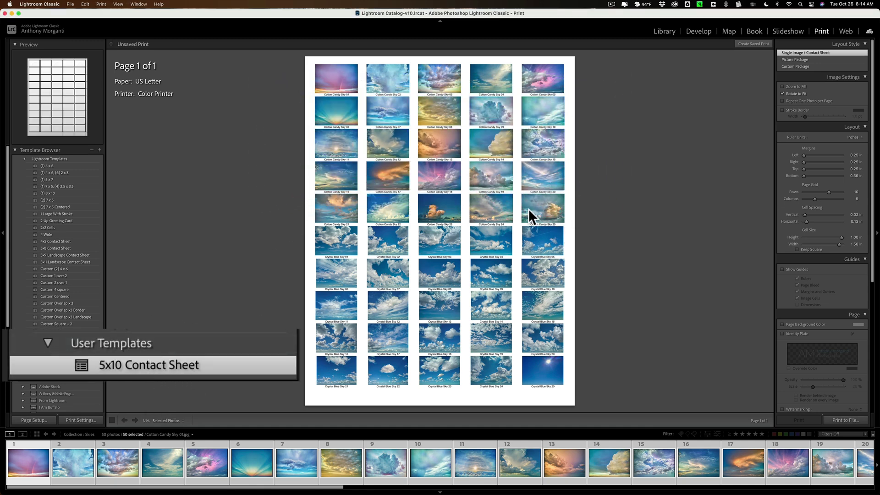
Step: Change the Print Job's Print to setting from JPEG File to Printer
scroll(821, 205, down, 5)
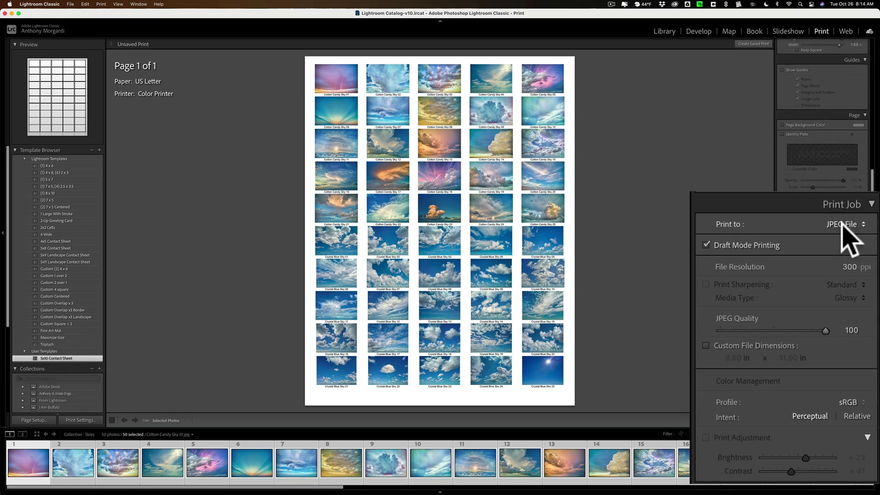
click(846, 226)
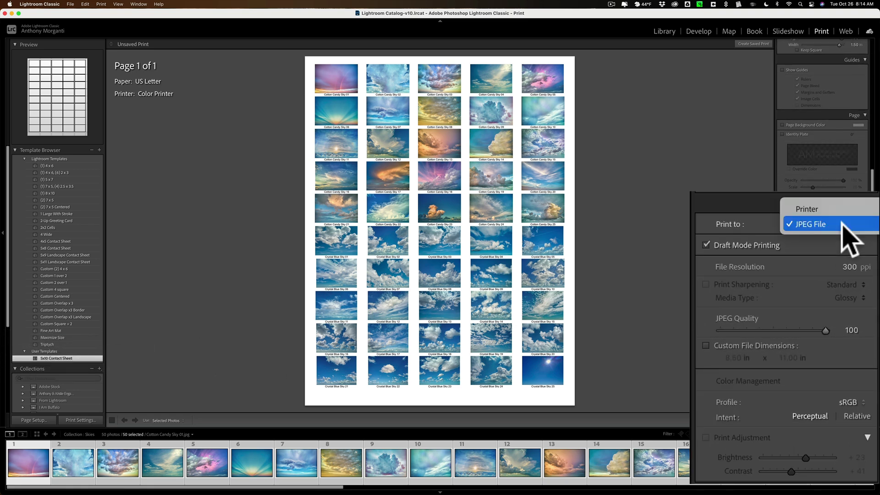
click(821, 212)
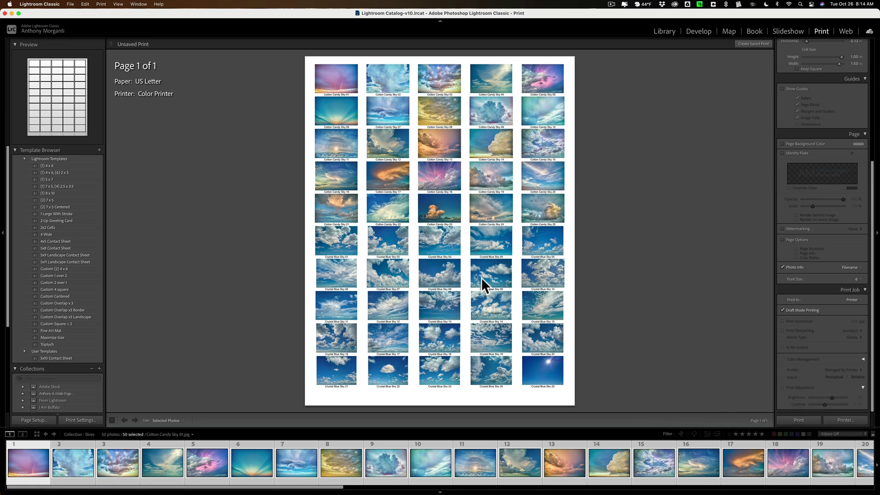
scroll(79, 339, down, 6)
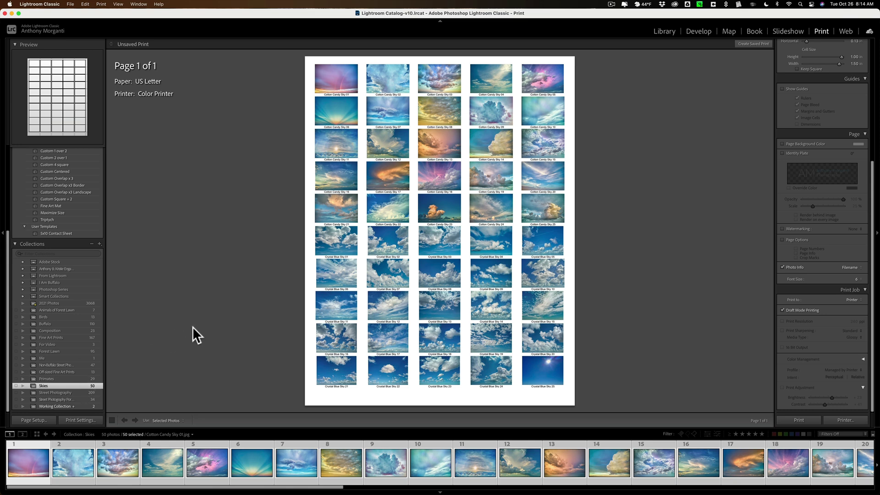
Step: Return to the Library and delete the existing Skies collection
click(672, 30)
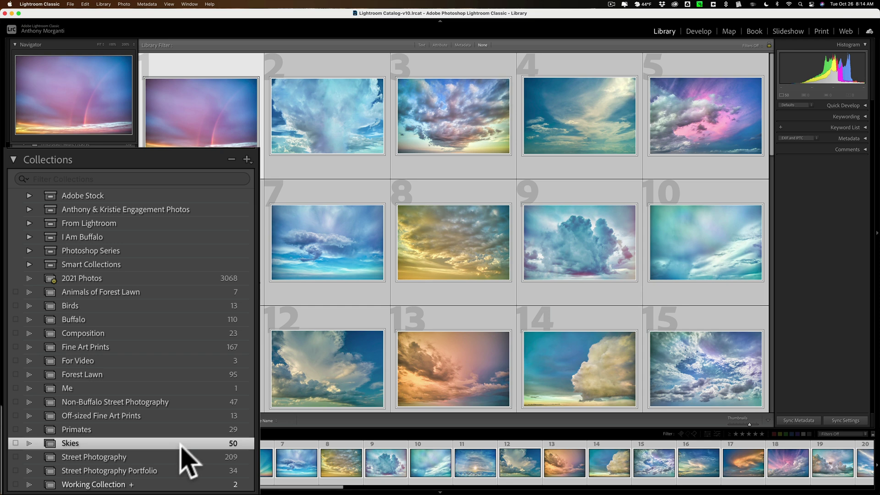
click(231, 159)
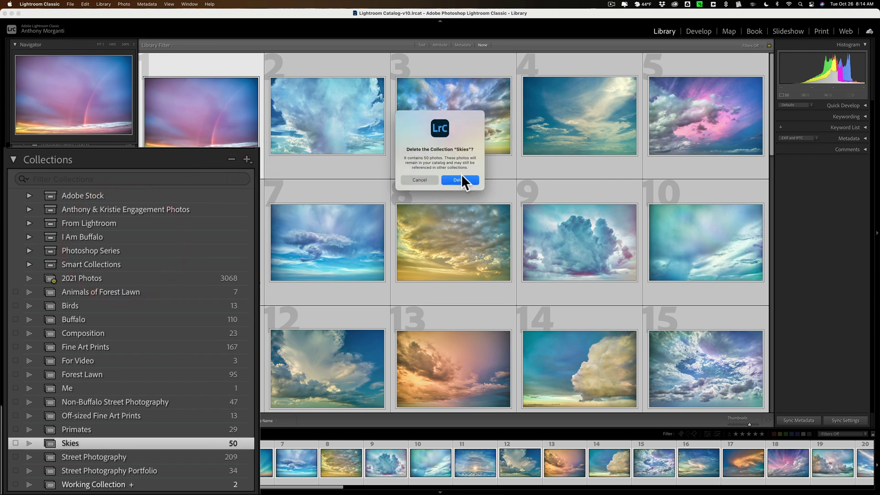
click(460, 180)
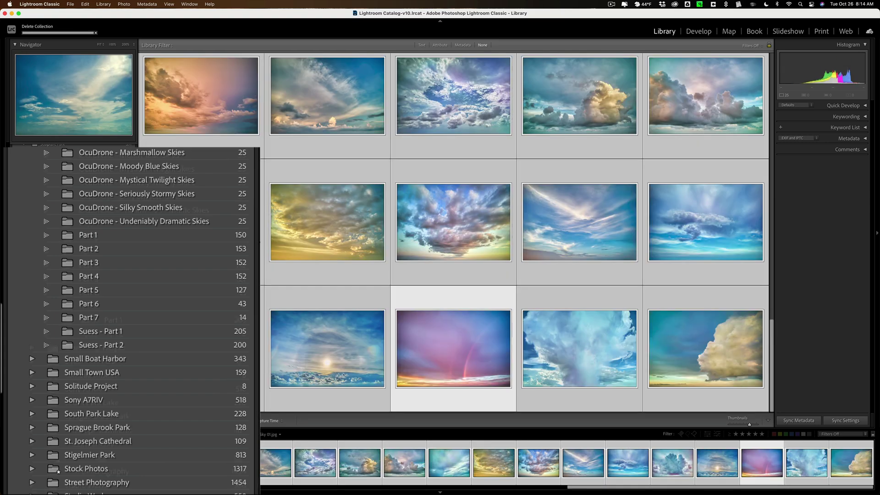
Step: Show the Epic Tropical Sunsets and Majestic Blue Skies folders and select all 50 photos
click(85, 213)
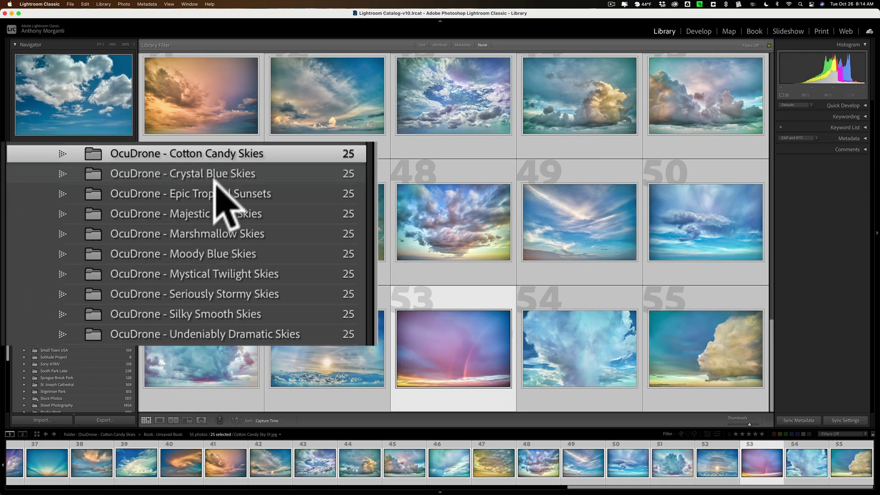
click(78, 226)
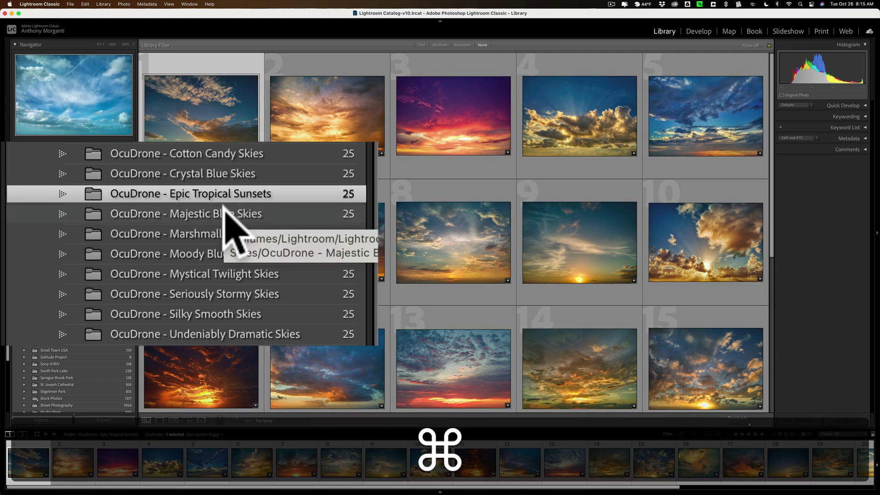
super+click(224, 207)
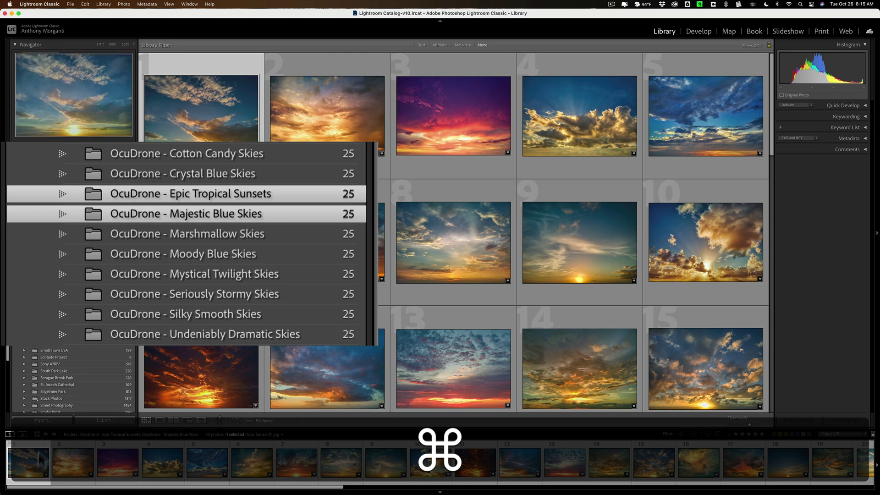
click(32, 465)
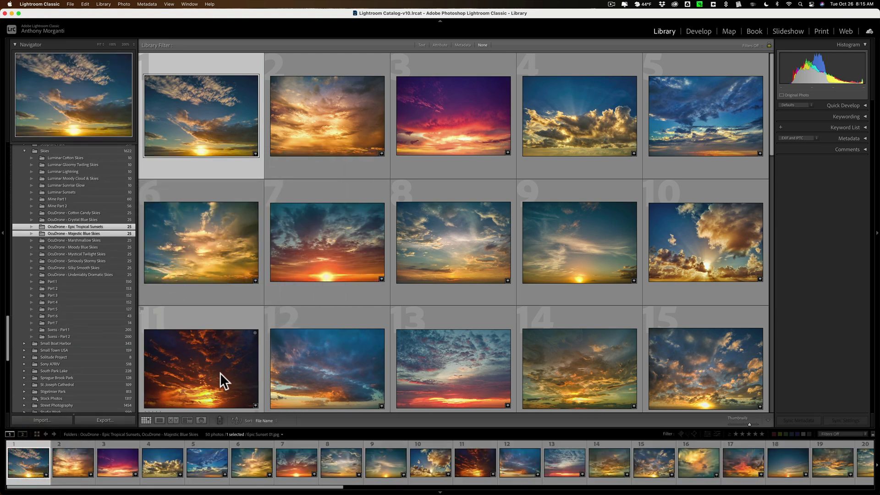
key(super+a)
Step: Create a new 'Skies' collection that includes the selected photos
scroll(183, 257, down, 5)
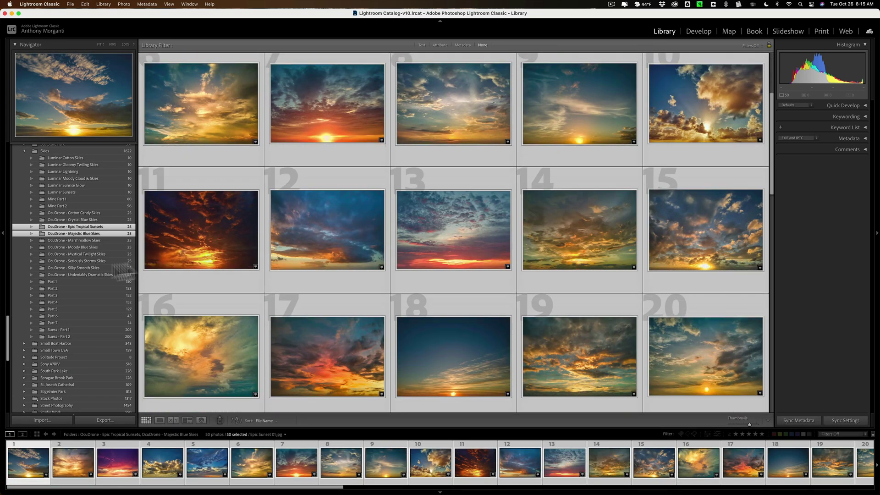
scroll(89, 268, down, 10)
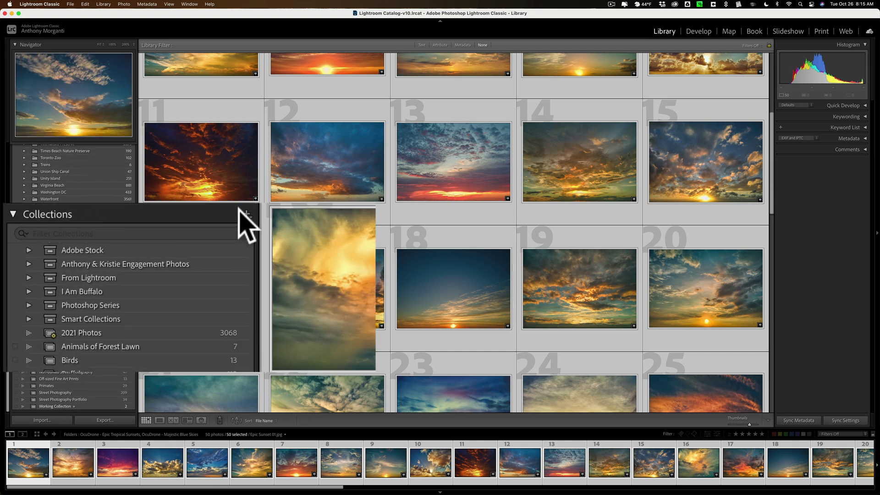
click(132, 246)
click(264, 230)
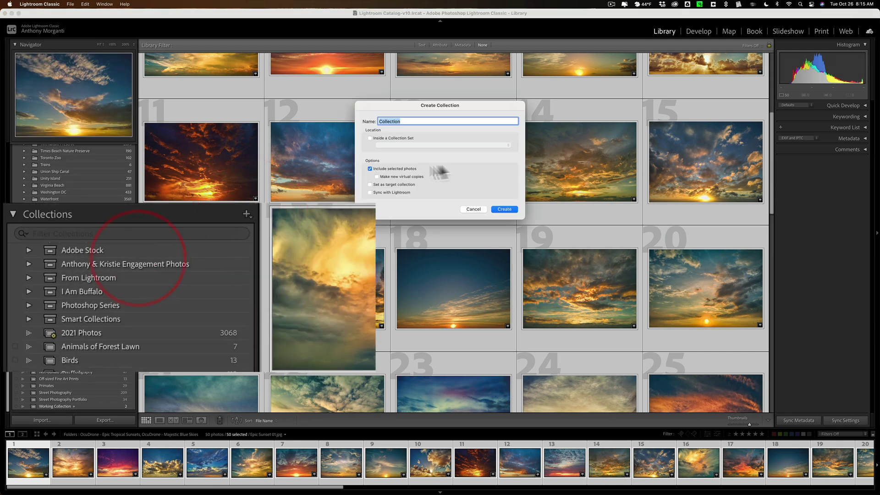
text(Skies)
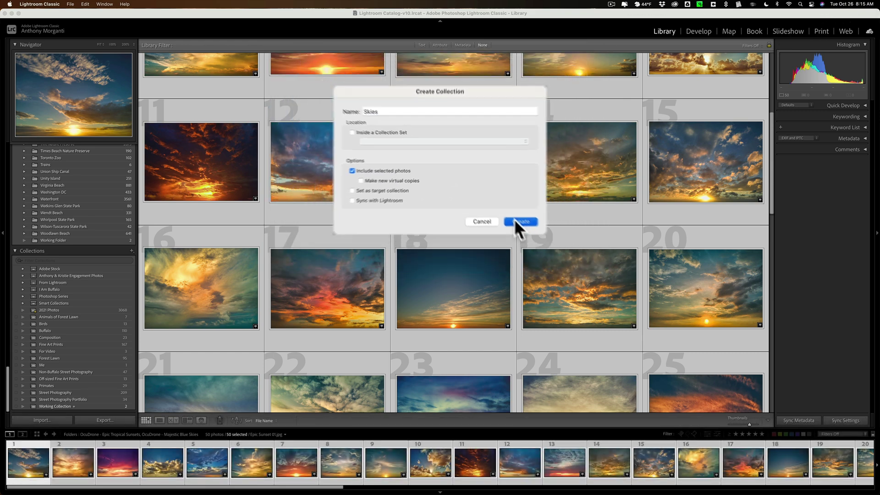
click(518, 222)
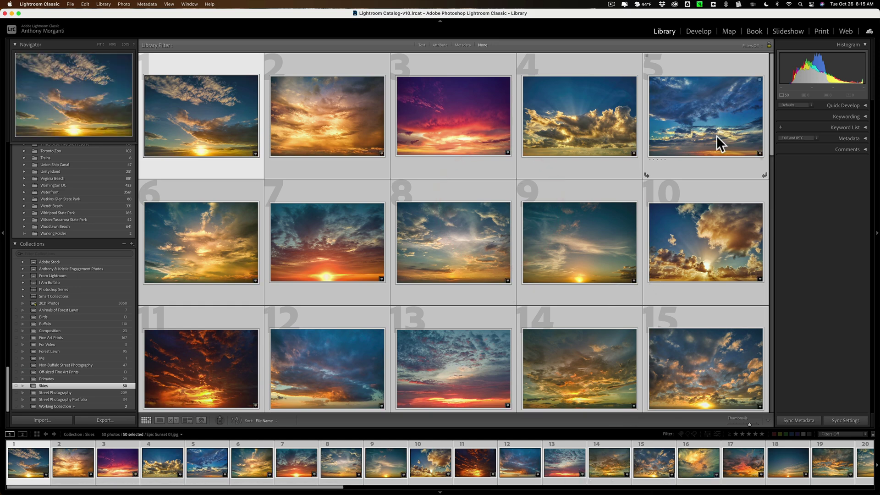
Step: Apply the 5x10 Contact Sheet template in Print, printing to Printer with Draft Mode Printing off
click(821, 31)
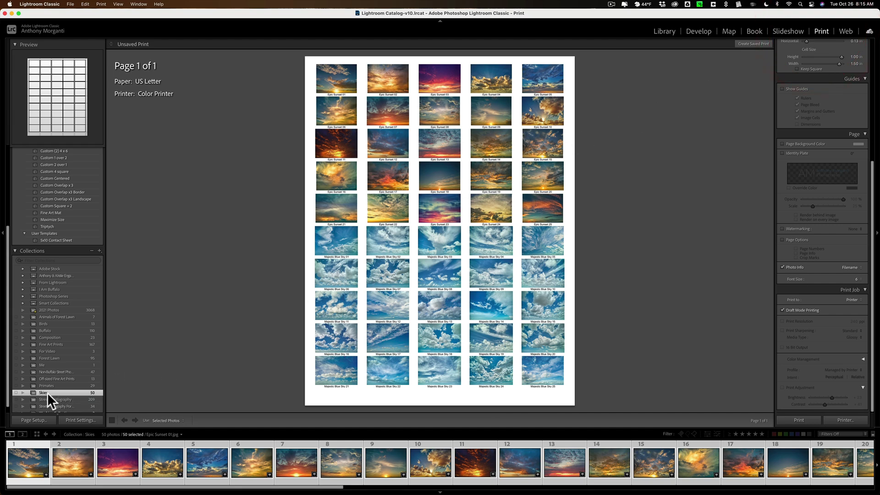
click(54, 240)
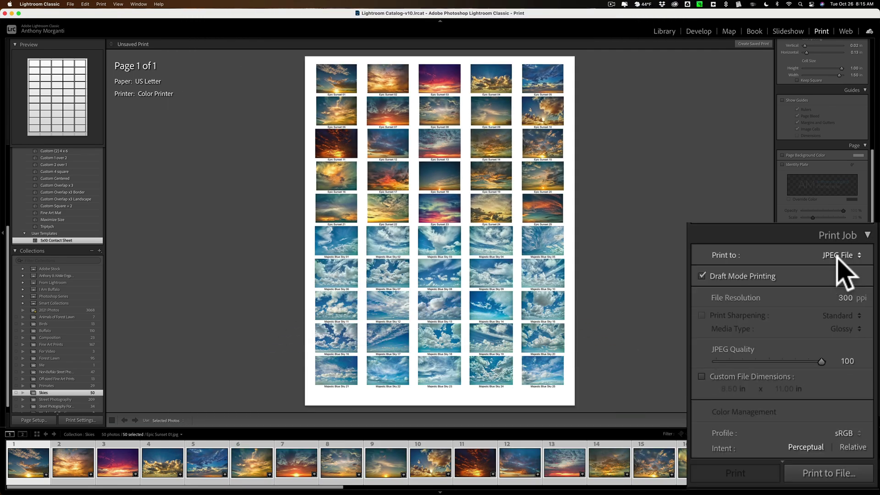
click(838, 257)
click(828, 238)
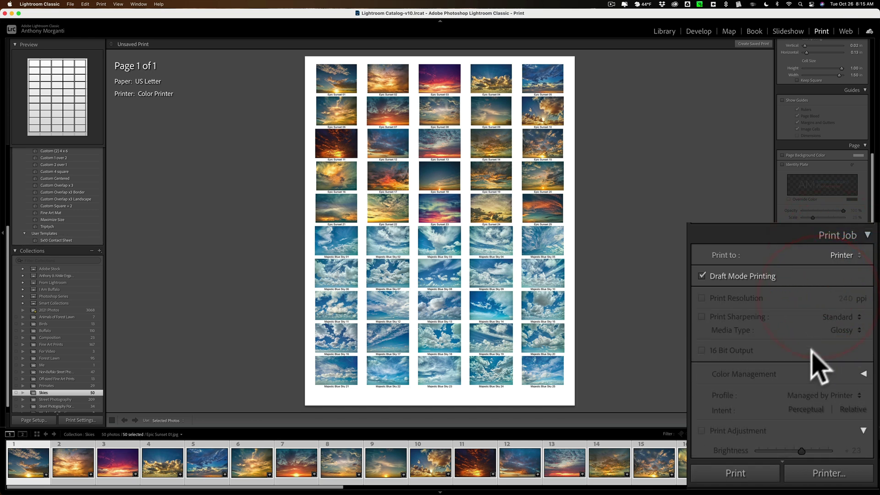
scroll(770, 368, down, 2)
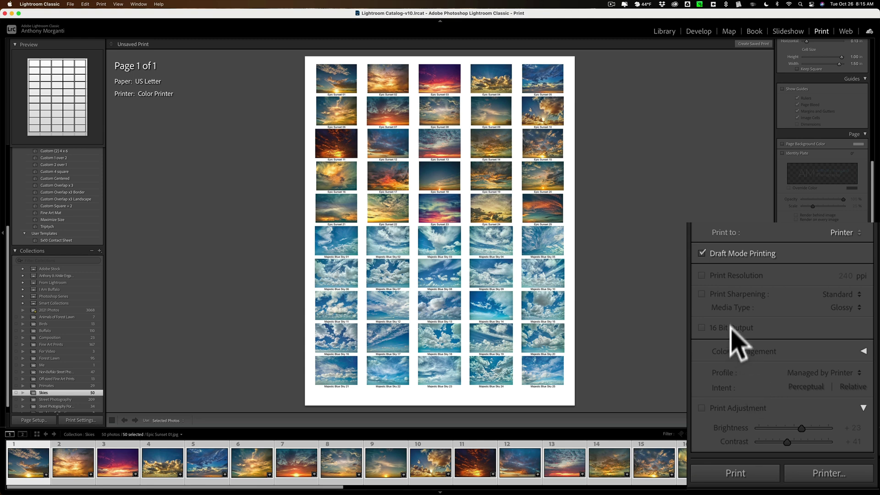
click(702, 254)
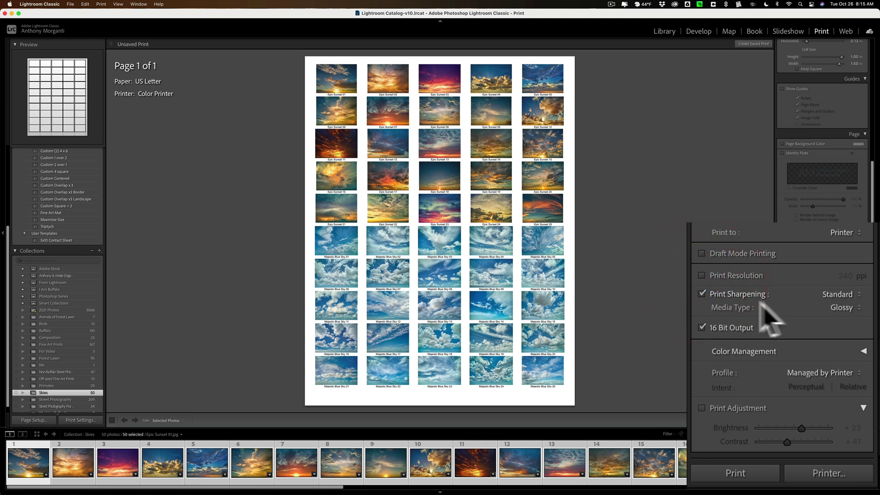